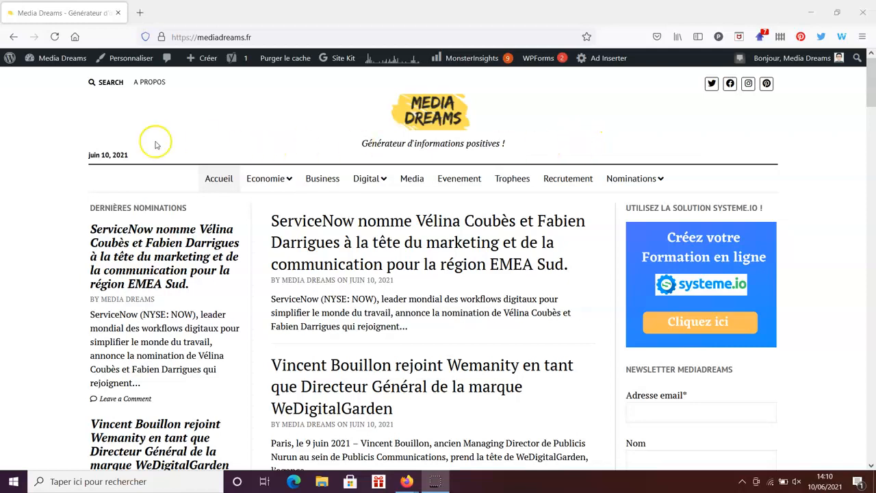
- Open the site's administration dashboard and look through the list of all articles
mouse_move(46, 57)
click(62, 80)
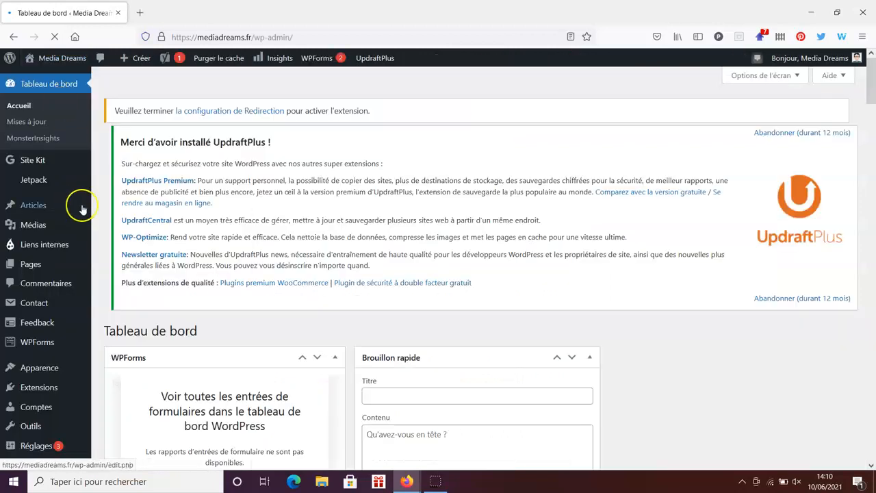
mouse_move(43, 209)
click(133, 215)
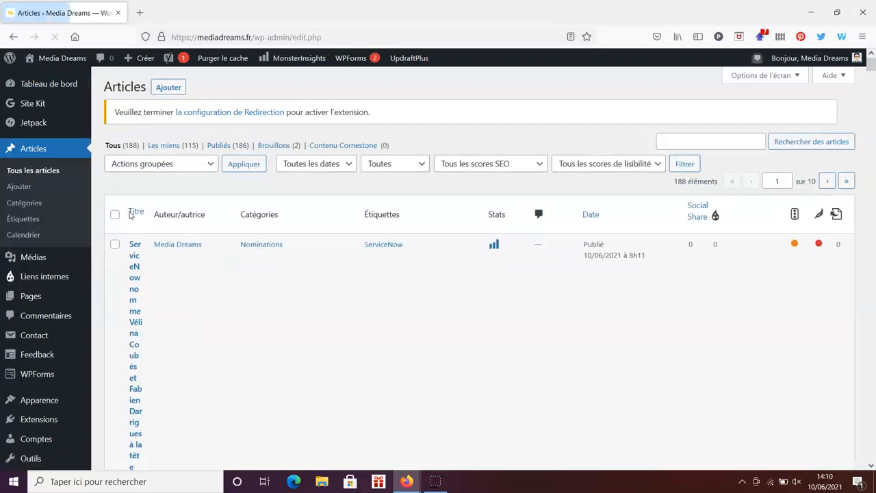
scroll(230, 294, down, 5)
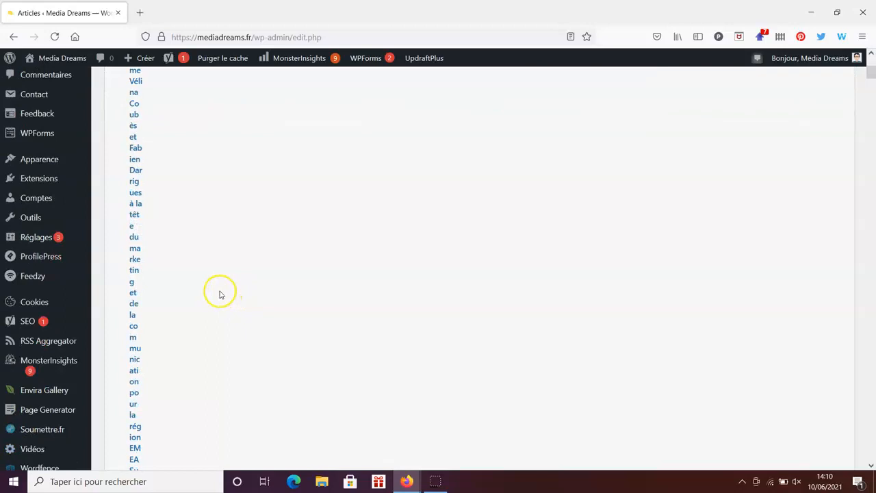
scroll(220, 293, up, 5)
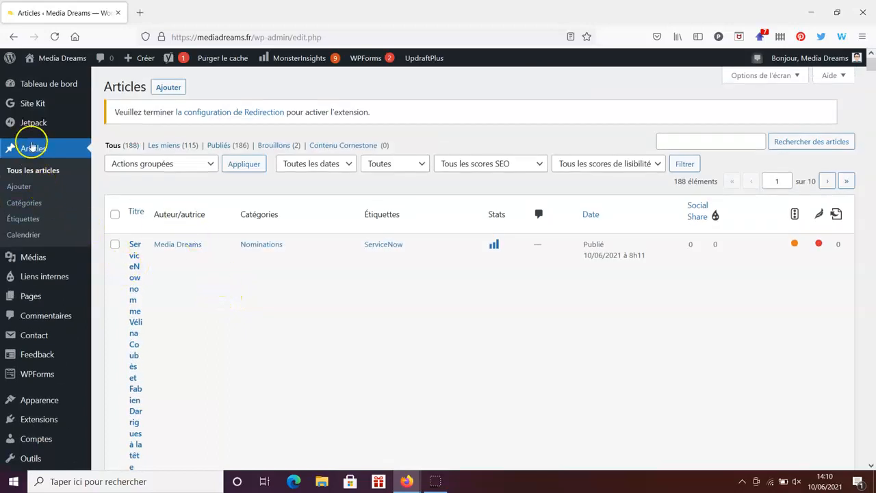
- Return to the public site, open the newest ServiceNow nomination article, and open it for editing
click(50, 81)
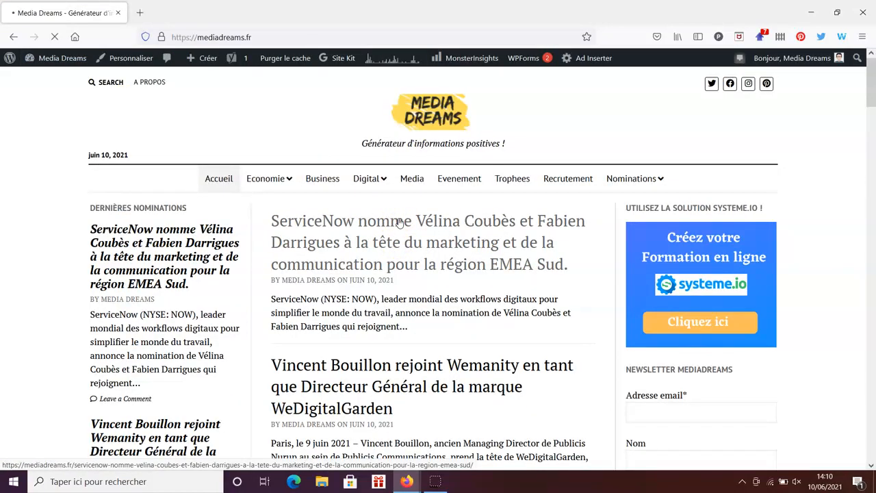
click(399, 222)
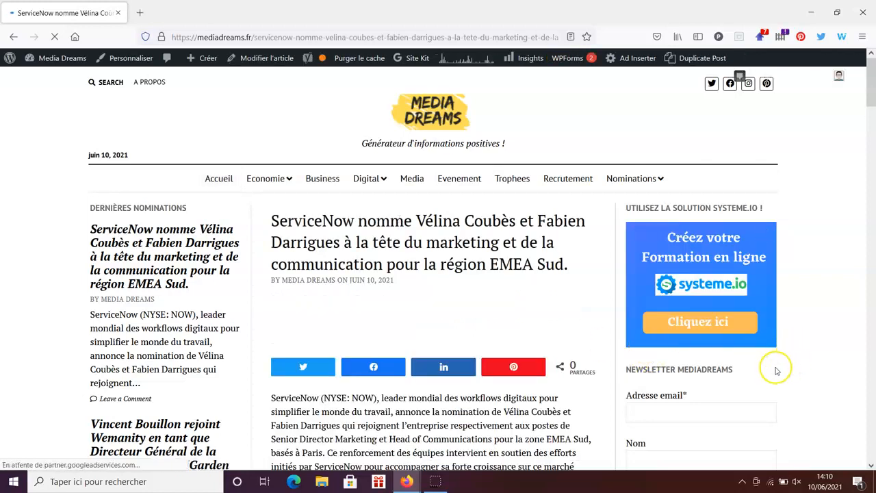
scroll(780, 369, down, 3)
scroll(783, 373, up, 3)
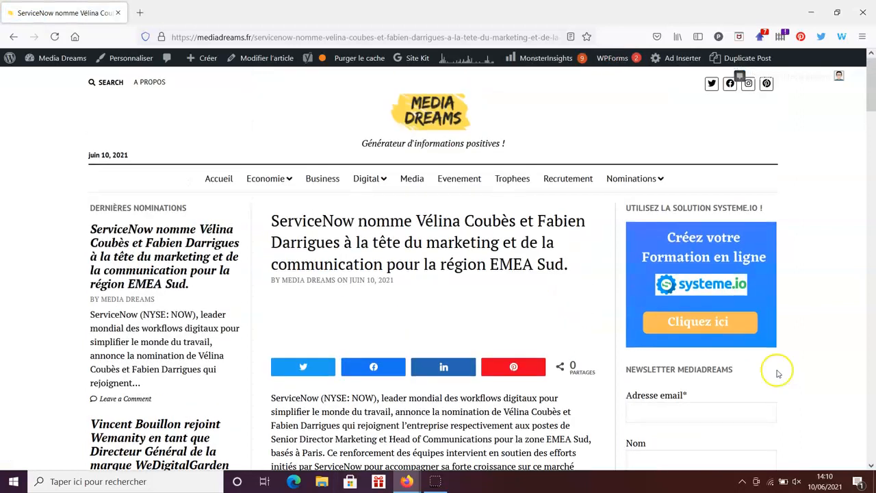
click(267, 59)
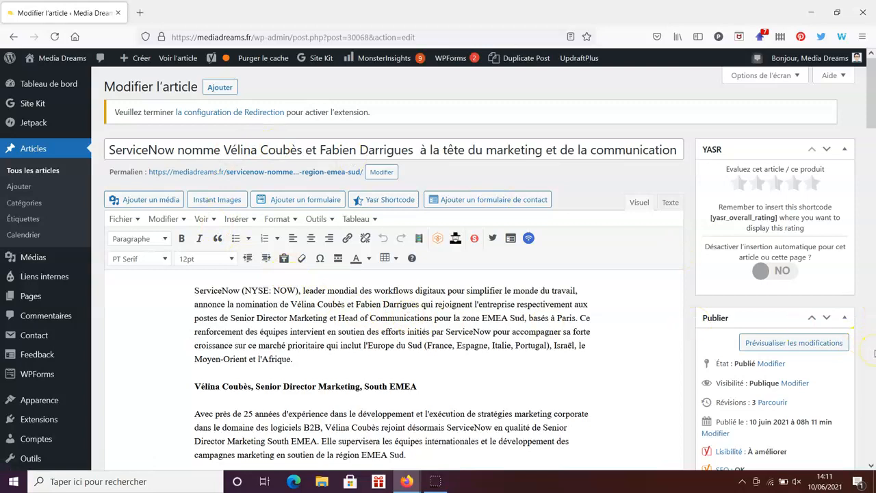
- Examine the article's editing page, from the text and publishing options down to the featured image and Yoast SEO sections
scroll(753, 328, down, 2)
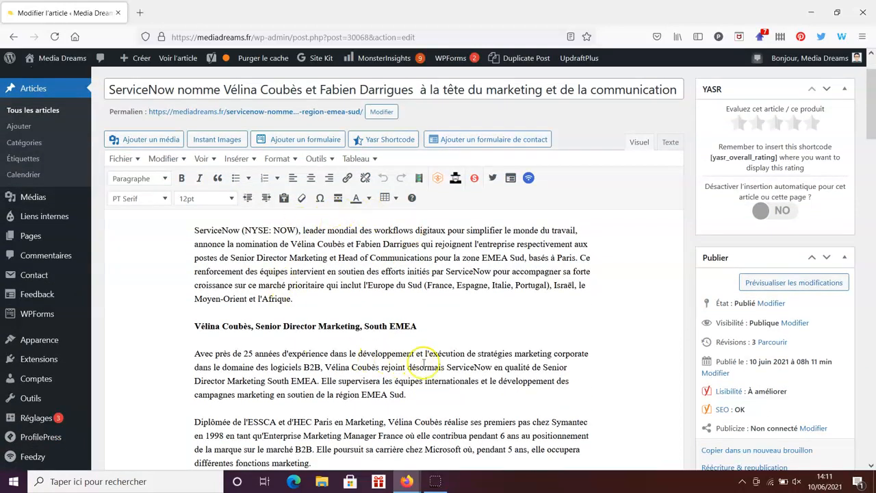
scroll(426, 361, down, 1)
scroll(426, 359, up, 2)
scroll(426, 358, down, 1)
drag(873, 89, 874, 253)
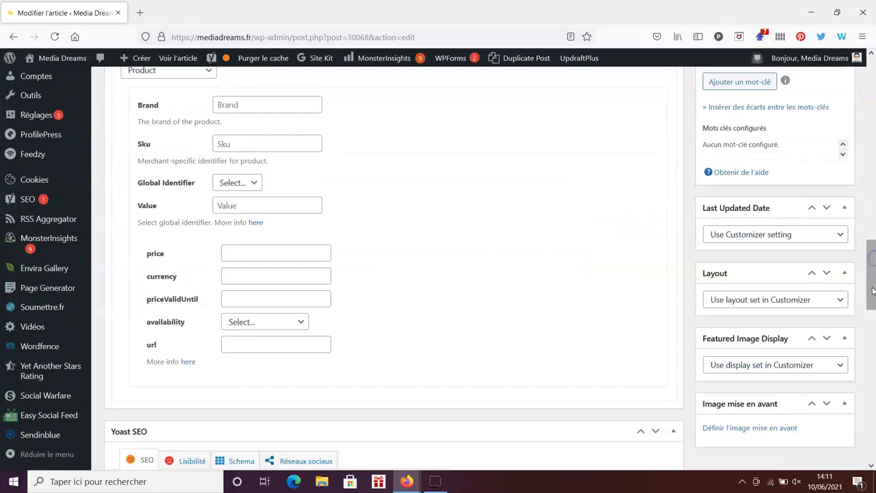
scroll(859, 420, down, 2)
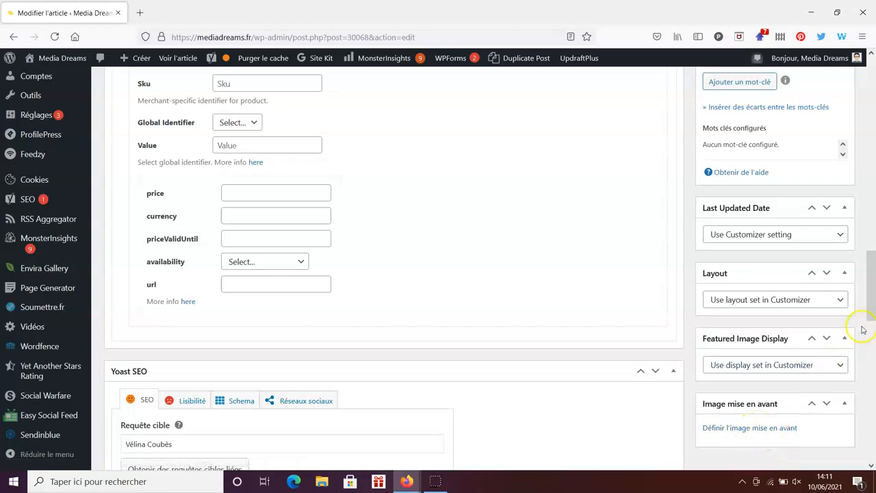
scroll(872, 283, up, 2)
scroll(873, 283, up, 15)
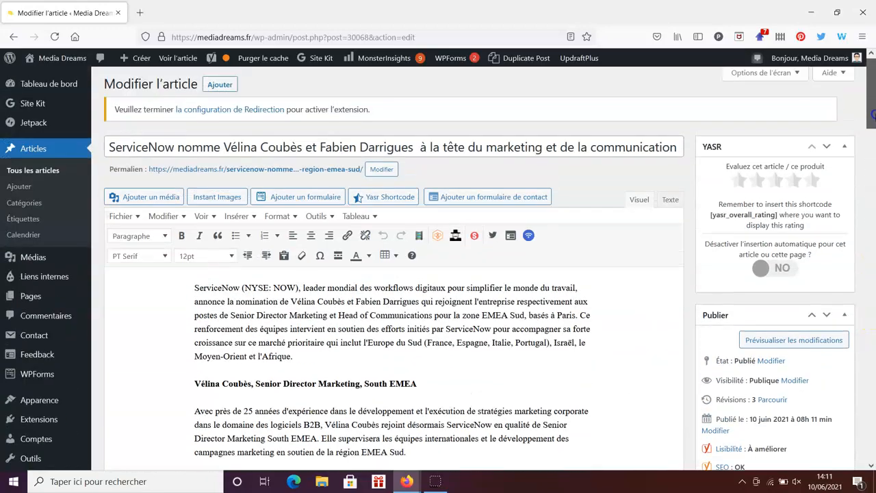
- Add an empty paragraph after the article's introduction and select the Persistent Systems logo from the media library
click(322, 358)
click(323, 356)
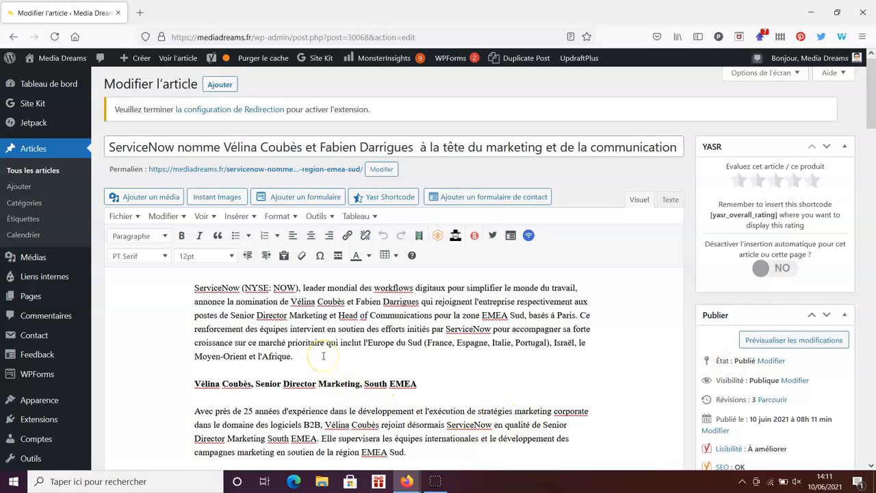
key(Return)
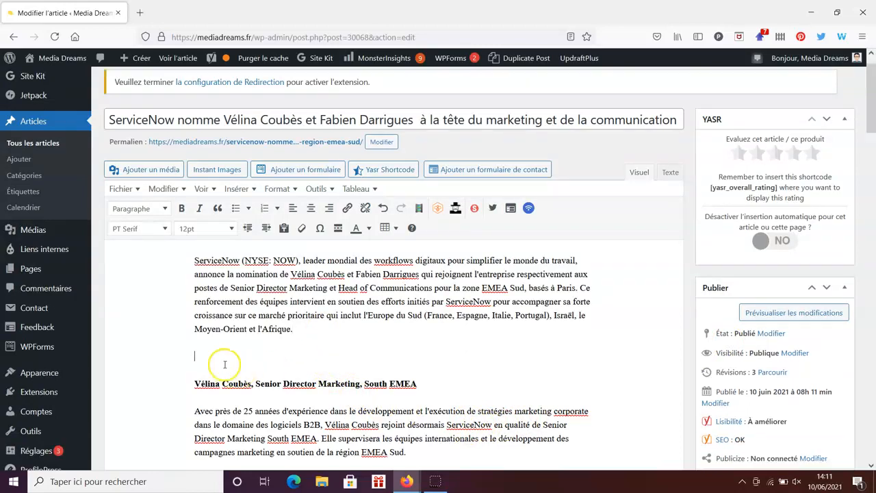
click(163, 170)
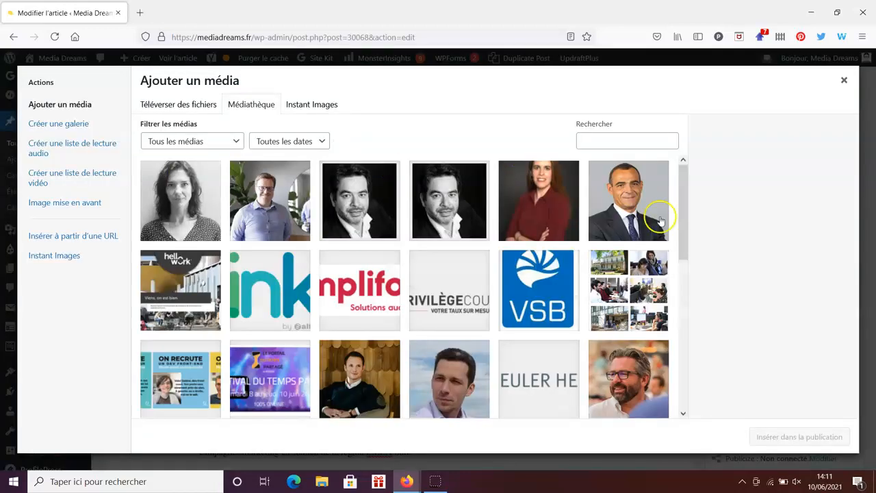
drag(681, 226, 683, 280)
drag(685, 328, 685, 355)
click(684, 372)
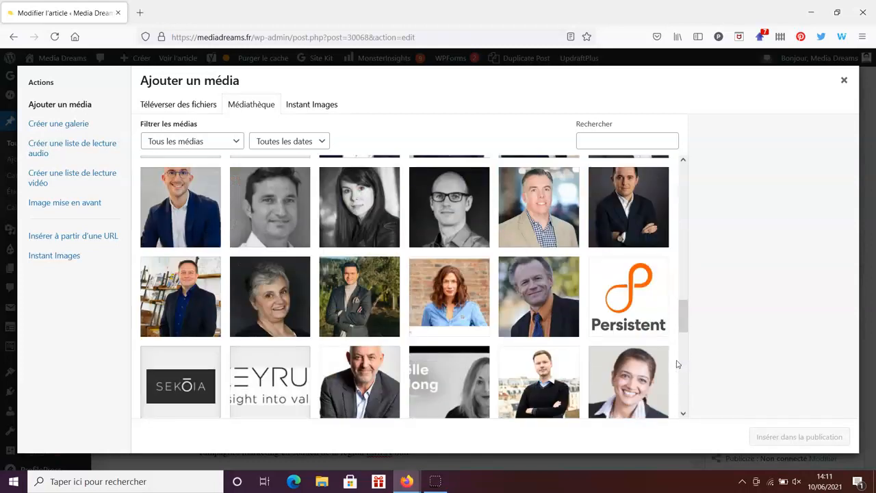
click(636, 305)
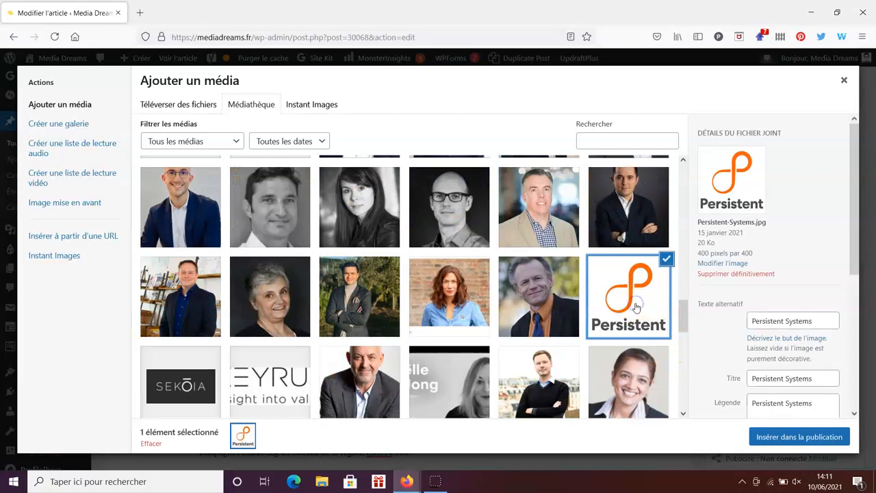
- Insert the Persistent Systems logo into the article with alignment Gauche and size Taille originale – 400 × 400
drag(851, 266, 855, 421)
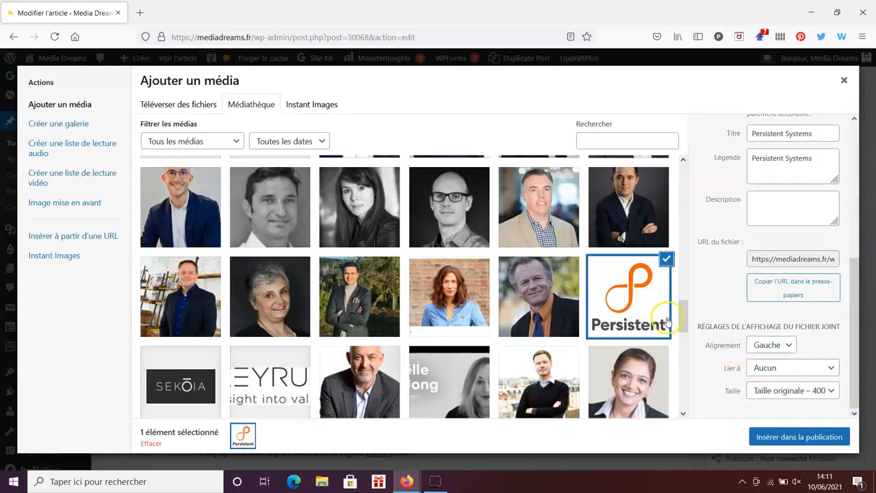
click(810, 391)
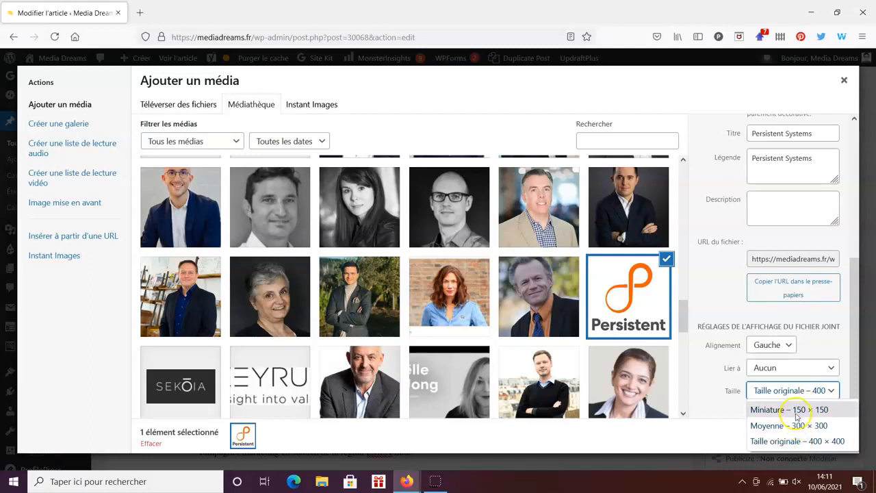
click(797, 440)
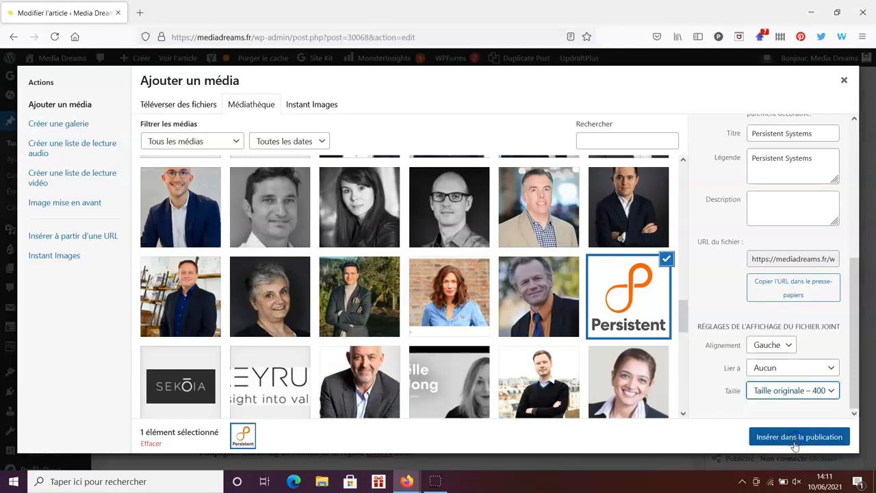
click(774, 347)
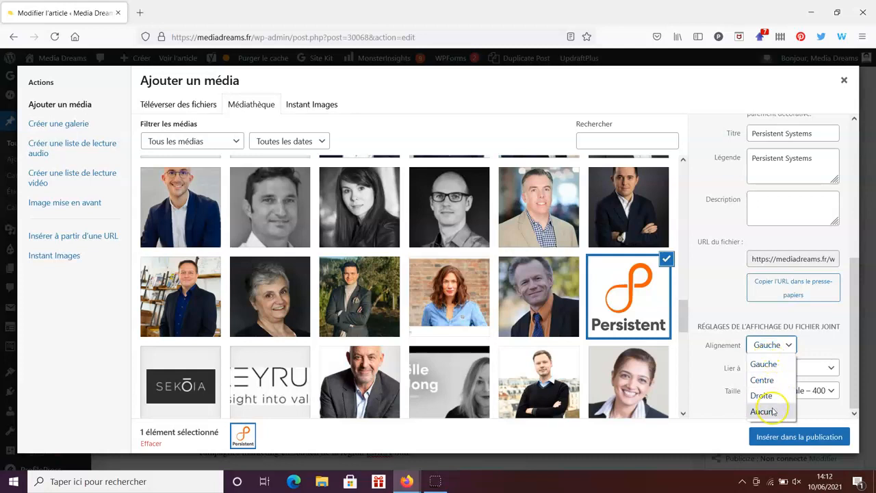
click(773, 365)
click(811, 437)
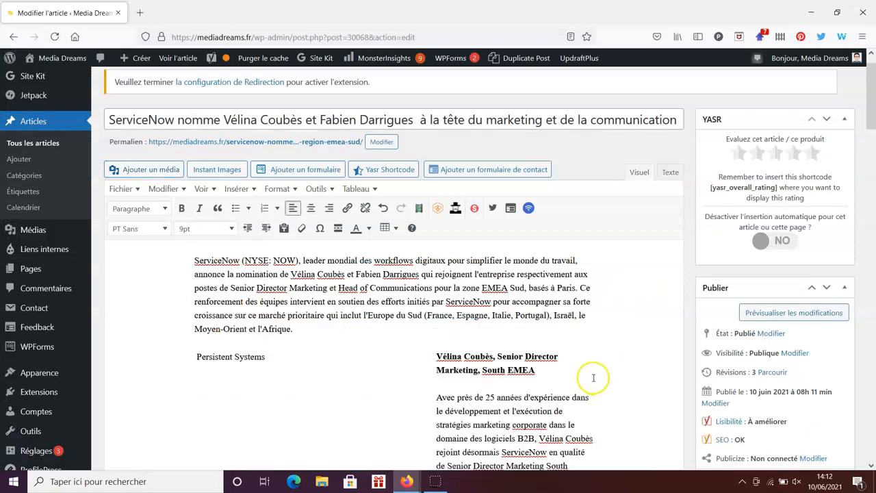
- Try centre, right and no alignment on the inserted logo and check how the text flows around it
scroll(370, 326, down, 2)
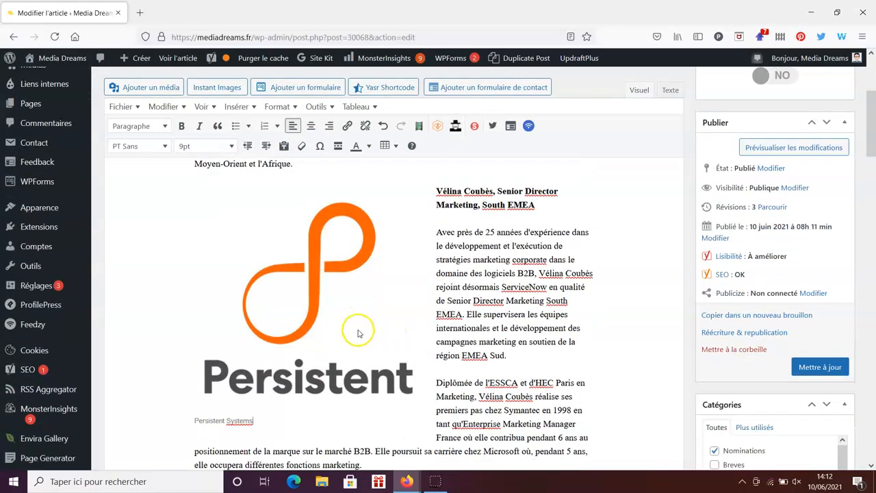
scroll(318, 294, up, 2)
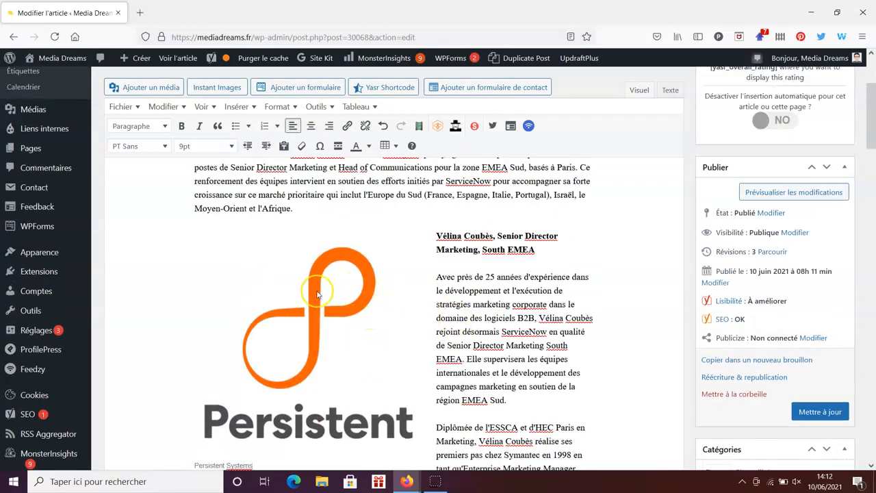
click(317, 293)
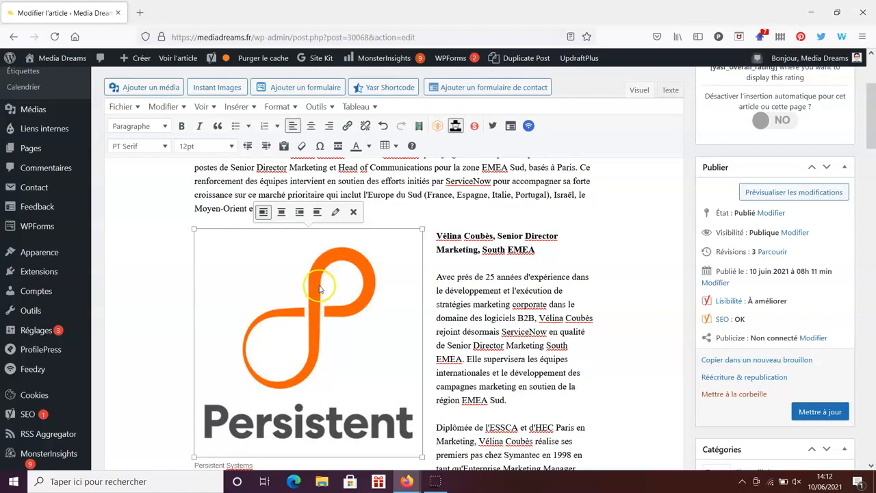
click(281, 212)
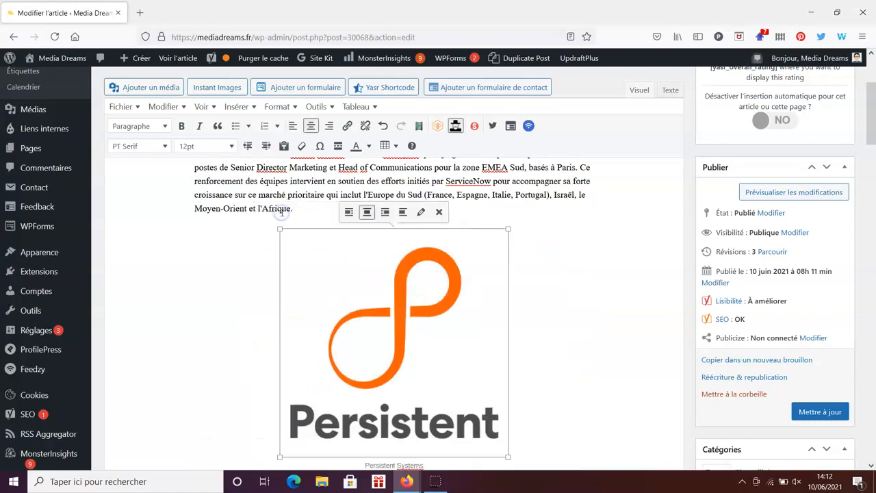
click(385, 212)
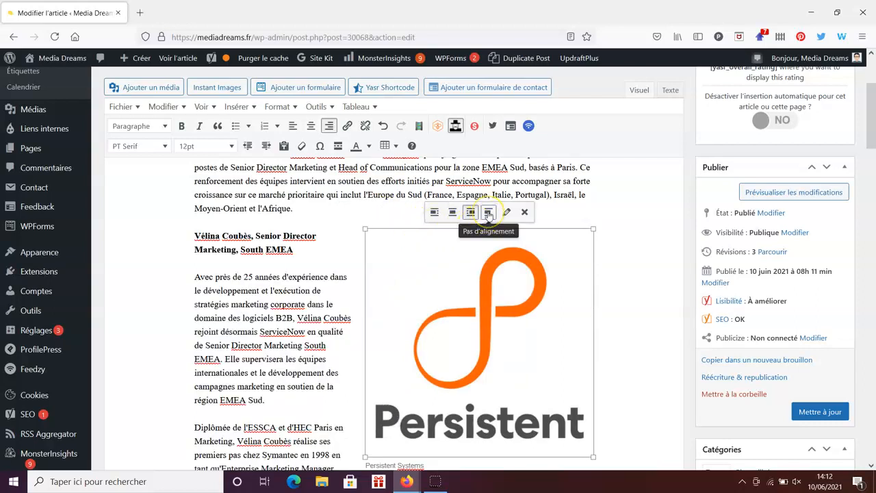
click(488, 213)
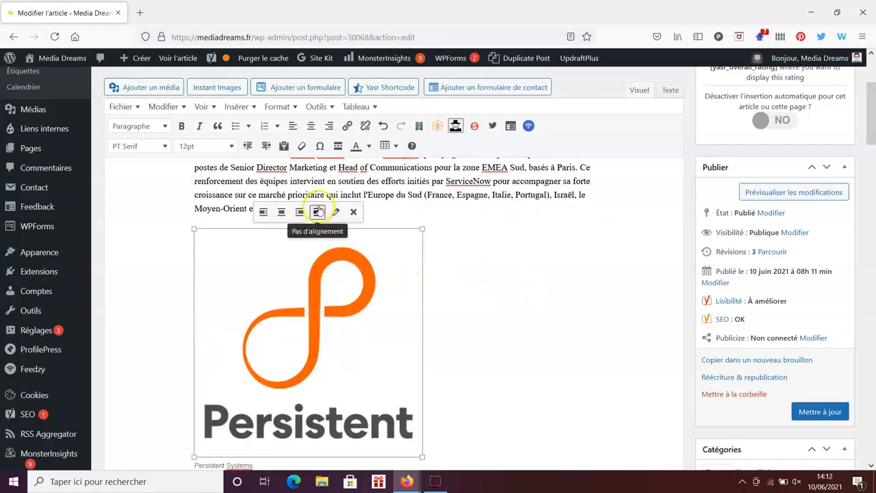
scroll(493, 343, down, 3)
scroll(493, 342, up, 3)
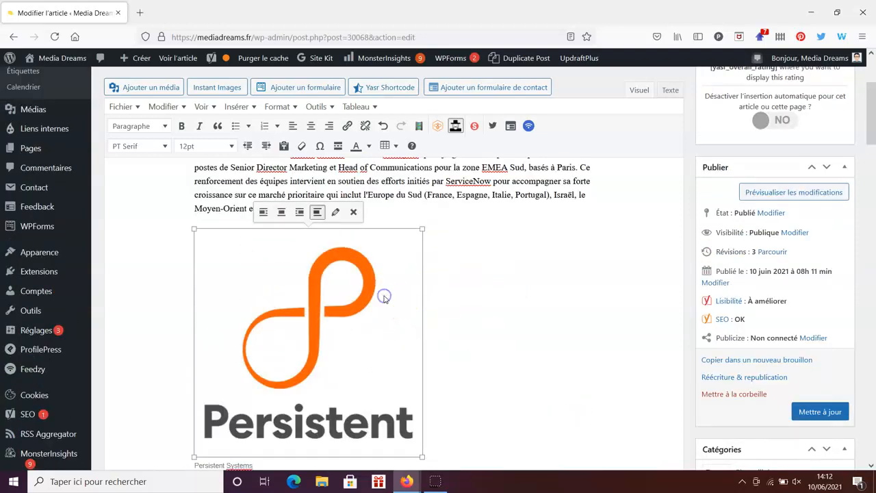
- Remove the Persistent logo from the article and add an empty paragraph after the introduction
click(354, 212)
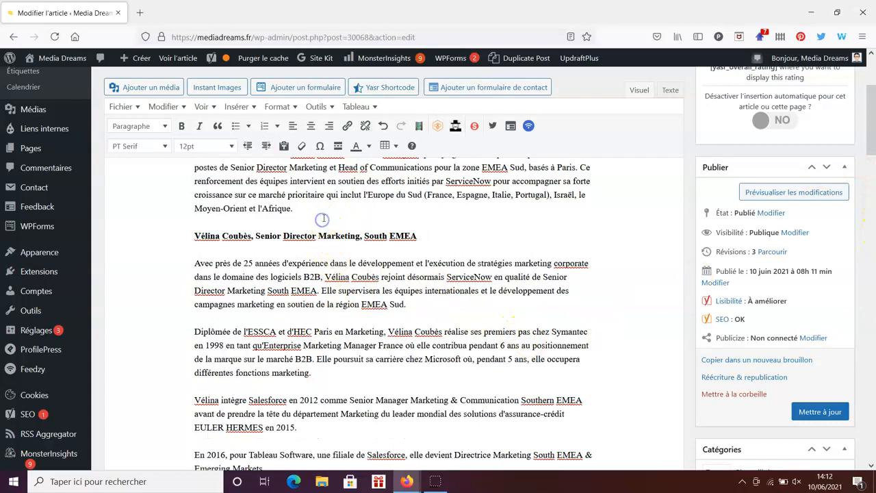
key(Return)
scroll(274, 205, up, 1)
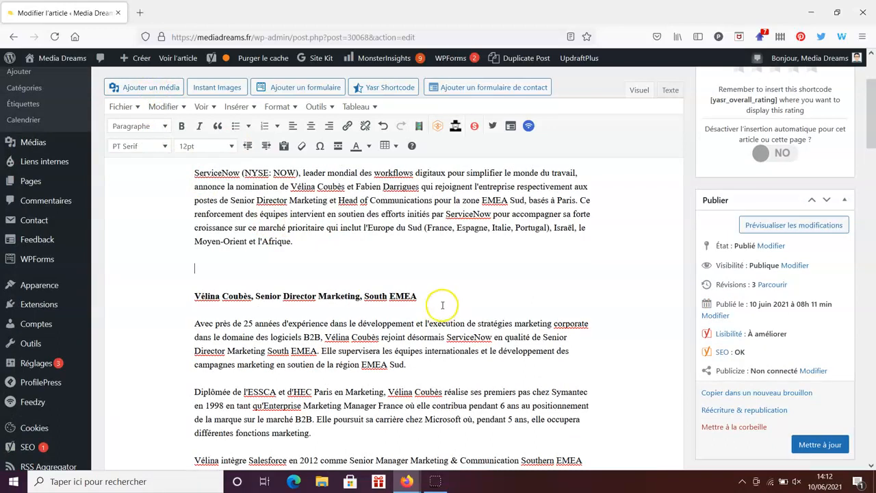
- Upload the ServiceNow logo from the computer's storizborn image folder as new media for the article
mouse_move(34, 147)
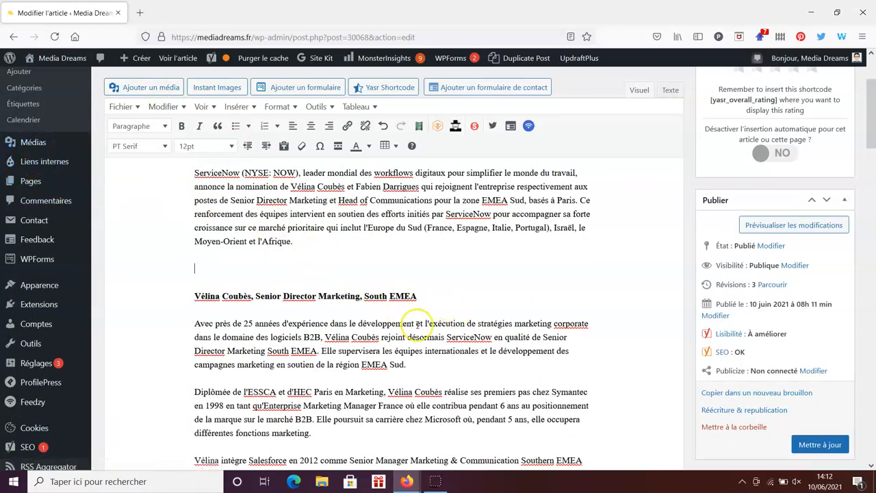
click(151, 87)
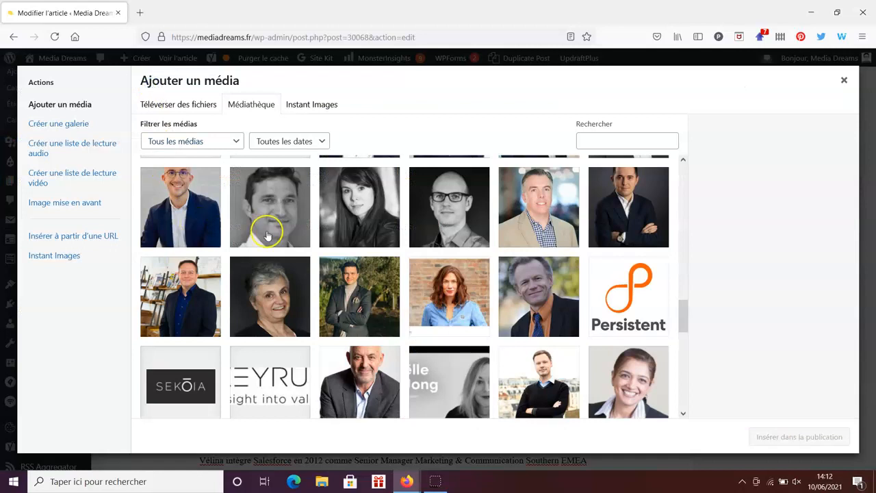
click(202, 104)
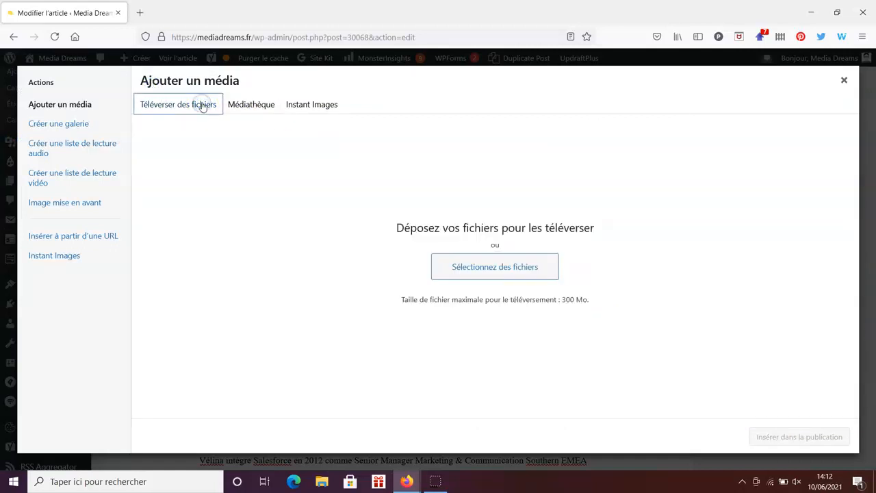
click(463, 268)
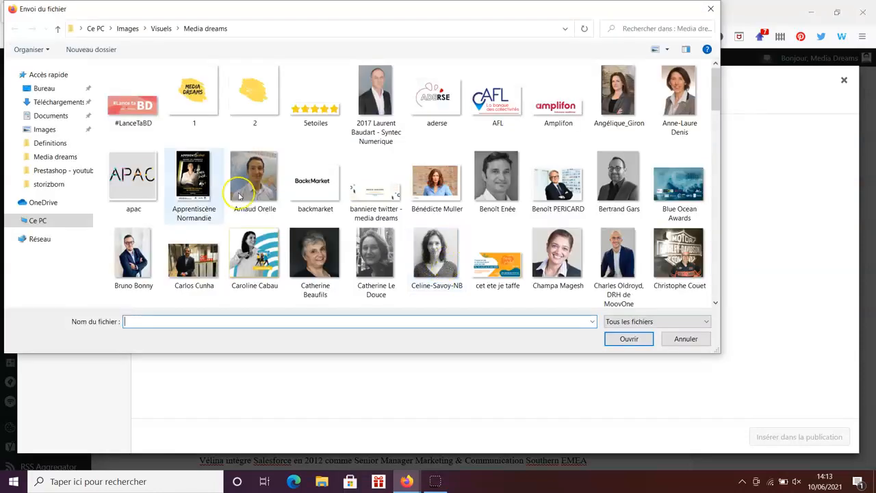
click(67, 187)
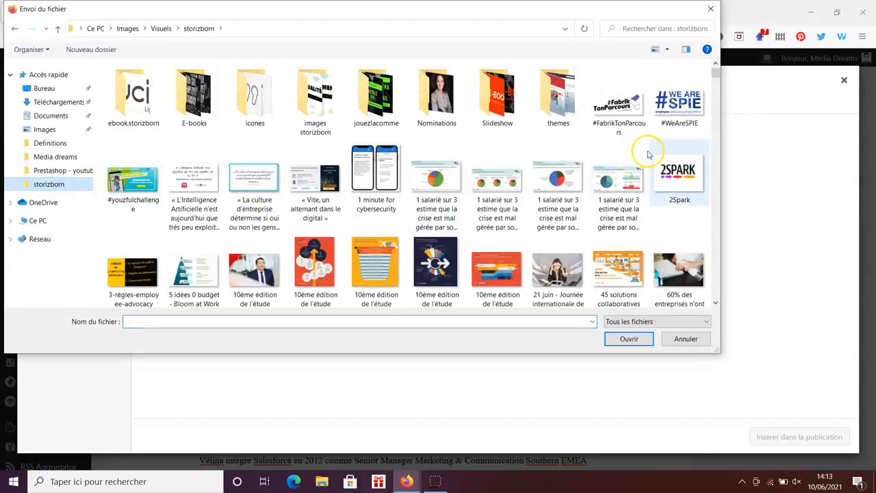
drag(717, 73, 719, 256)
scroll(583, 280, down, 1)
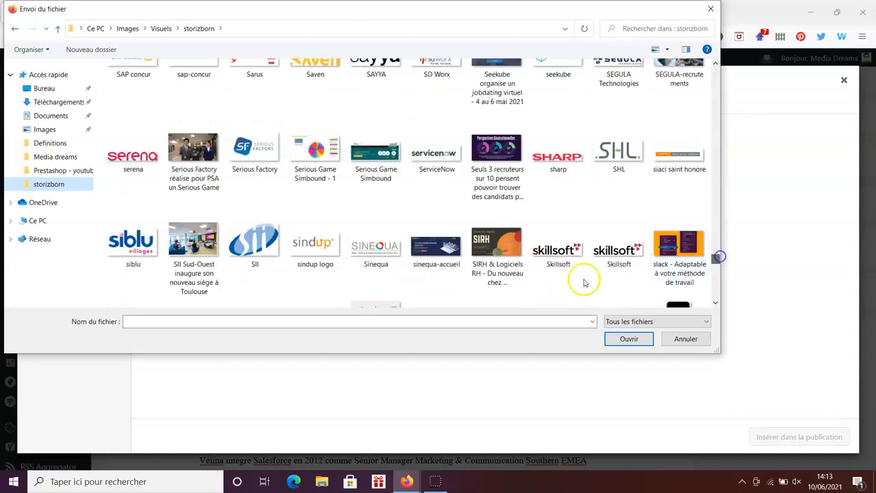
double_click(439, 152)
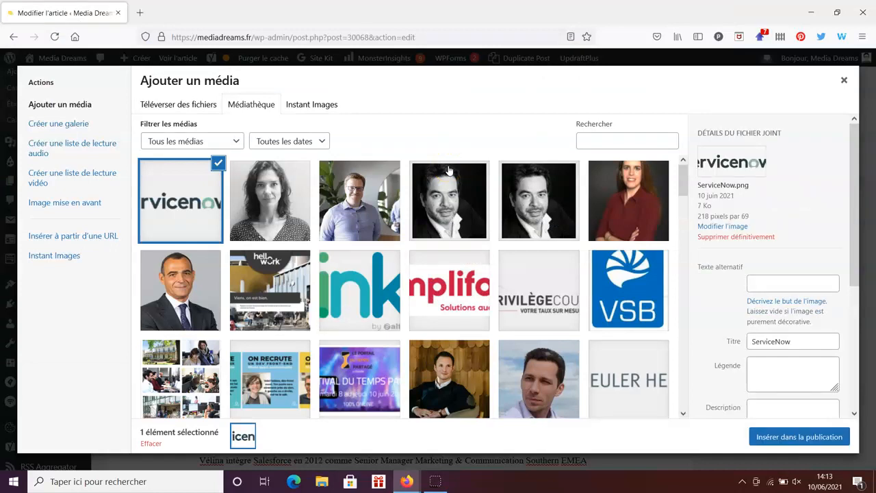
- Copy the logo's title ServiceNow into its alternative text and description, and insert the image into the article
drag(791, 341, 730, 340)
key(ctrl+c)
click(770, 282)
key(ctrl+v)
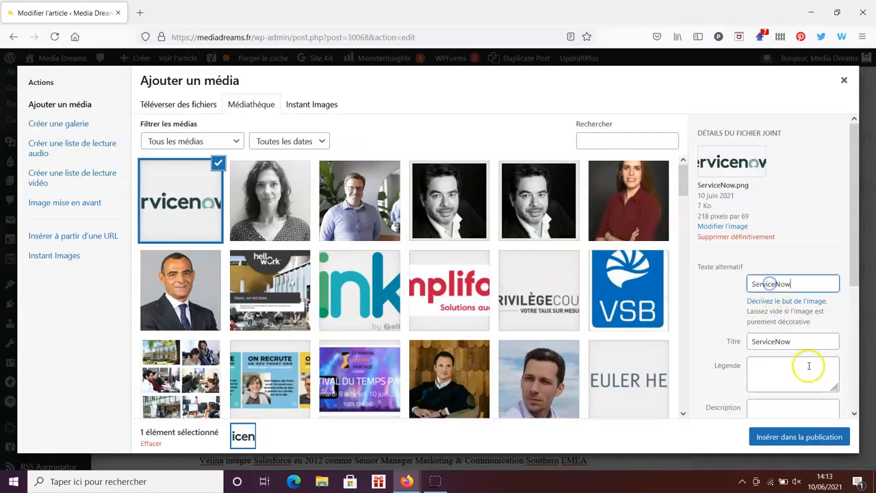
scroll(805, 365, down, 3)
click(780, 303)
key(ctrl+v)
click(832, 438)
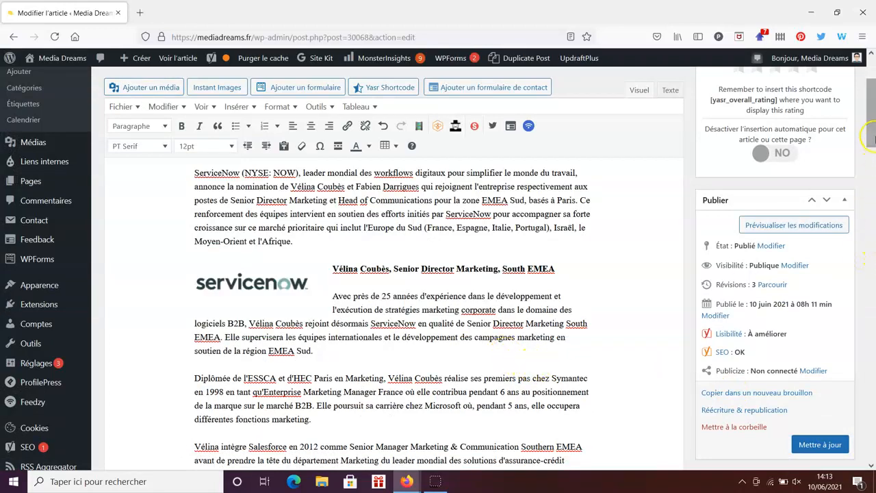
- Review the ServiceNow logo's placement in the text and update the published article
scroll(873, 120, up, 3)
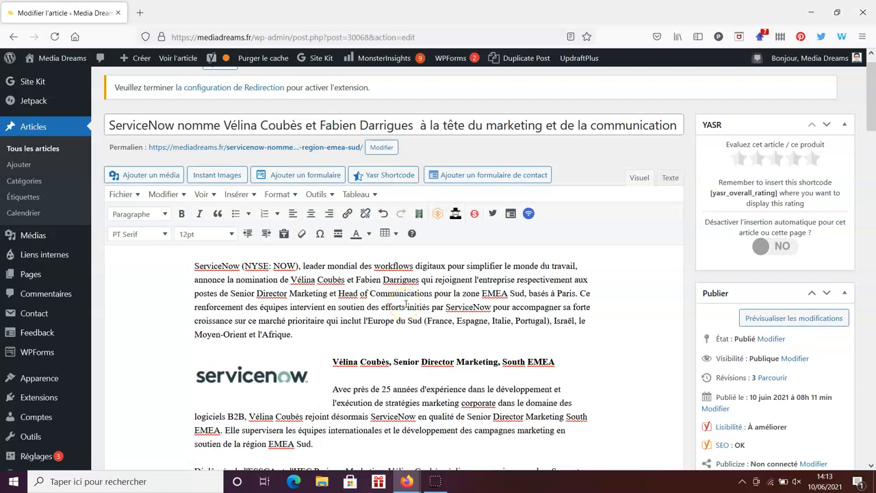
click(406, 303)
scroll(871, 109, down, 1)
scroll(871, 113, up, 1)
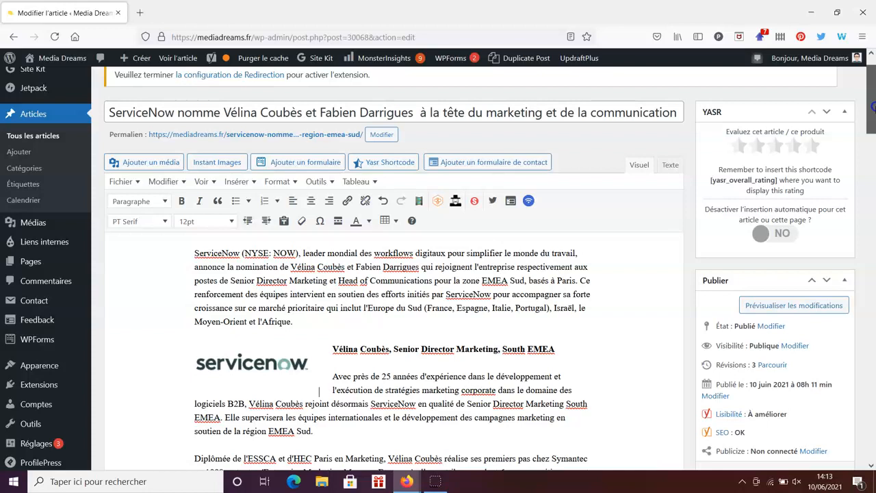
scroll(873, 106, up, 1)
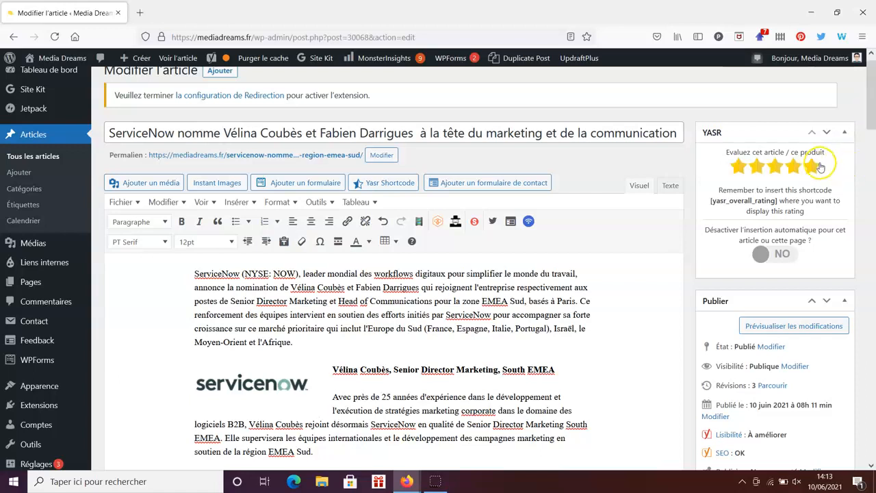
scroll(842, 205, down, 5)
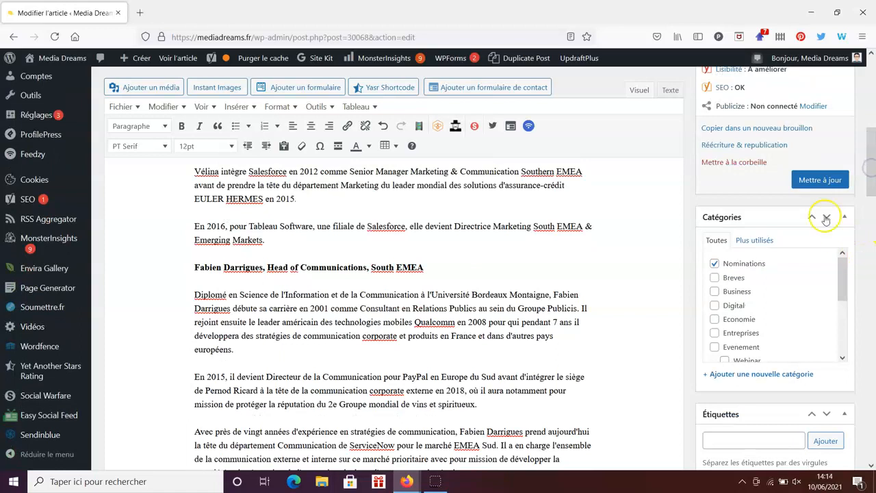
click(818, 180)
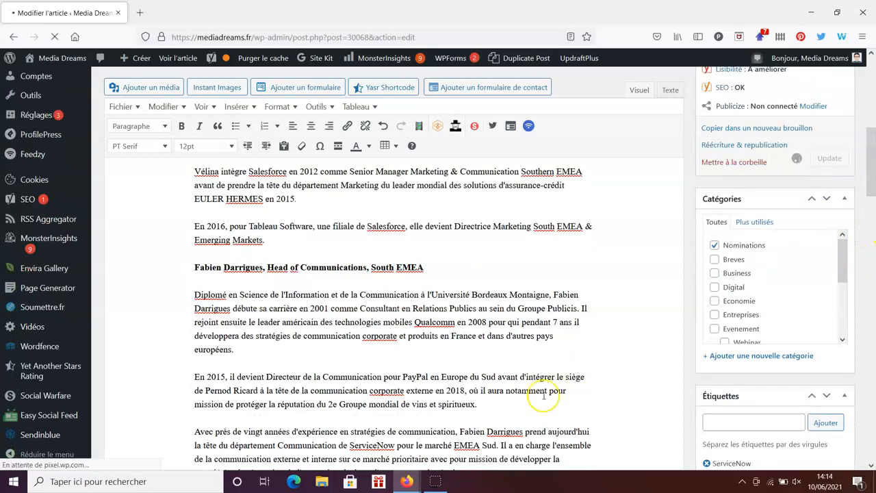